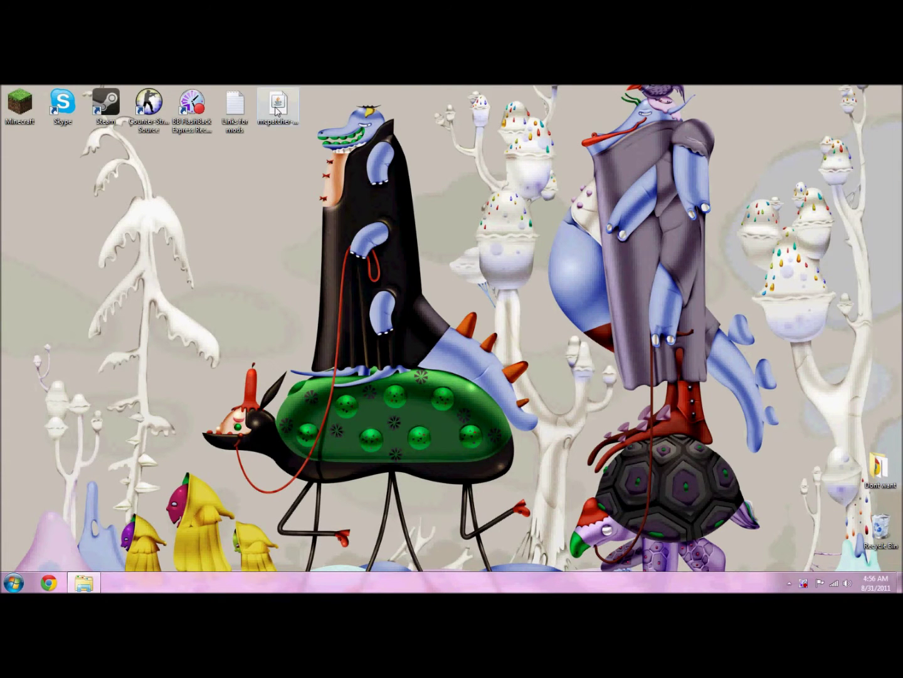
Move the mcpatcher icon to the middle of the desktop and launch Minecraft Patcher
mouse_move(279, 106)
left_mouse_down()
mouse_move(477, 320)
mouse_move(415, 292)
left_mouse_up()
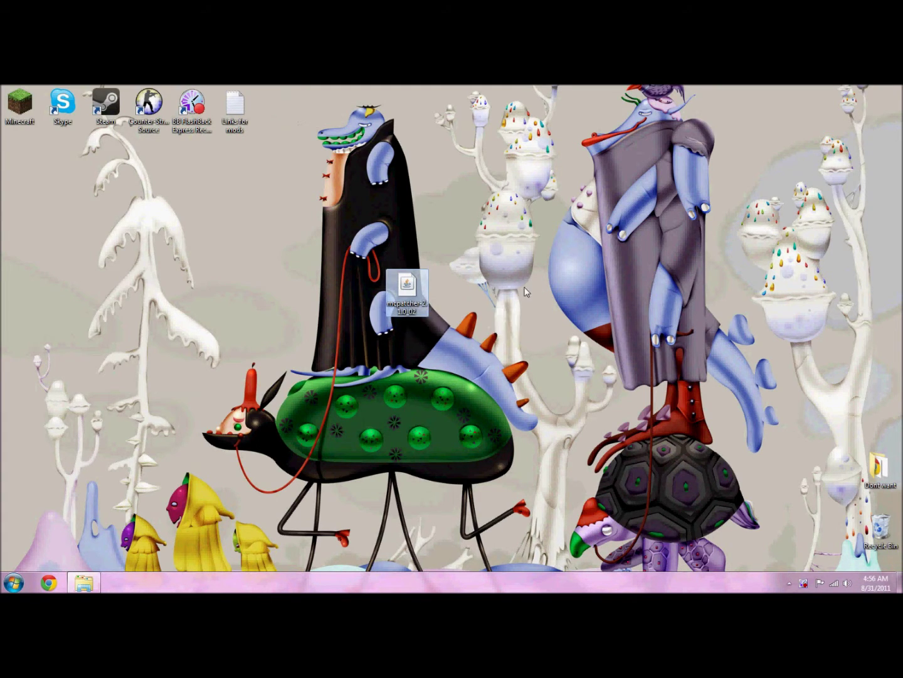
left_click_drag(526, 324, 323, 227)
left_click_drag(515, 353, 302, 244)
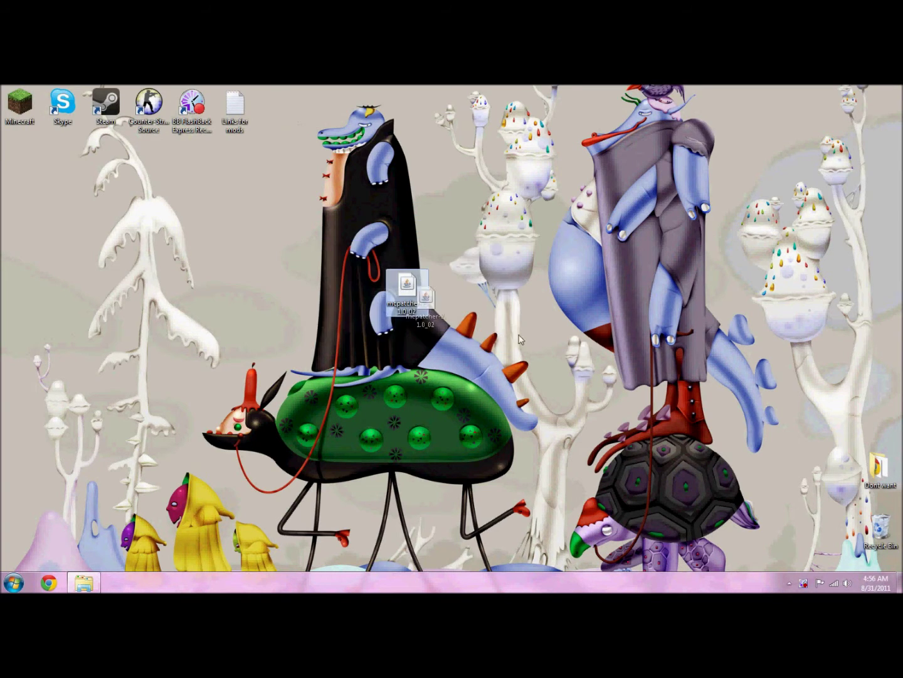
mouse_move(407, 291)
left_mouse_down()
mouse_move(536, 351)
mouse_move(424, 289)
left_mouse_up()
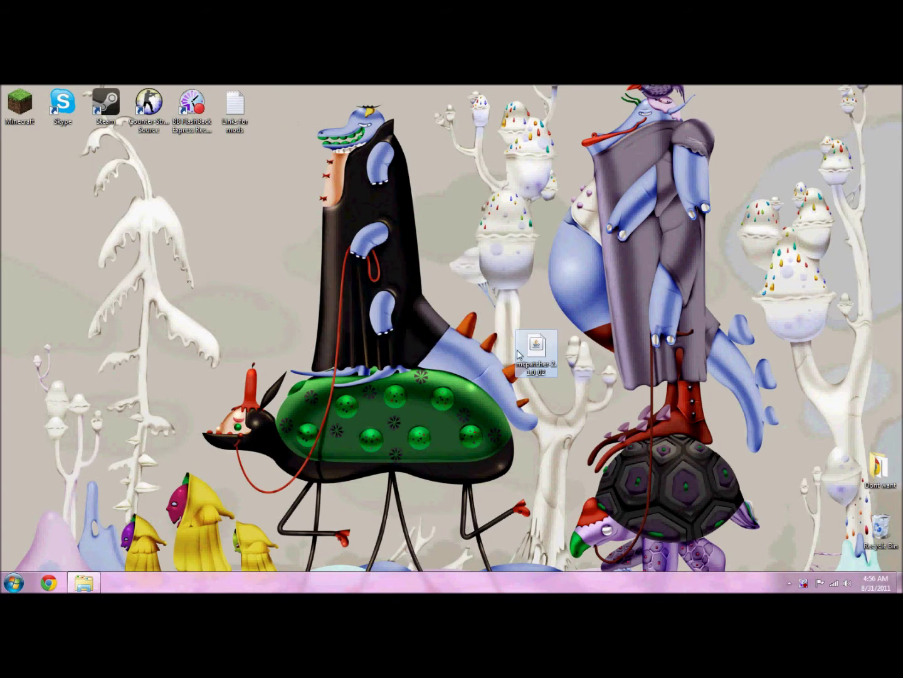
left_click_drag(537, 349, 414, 283)
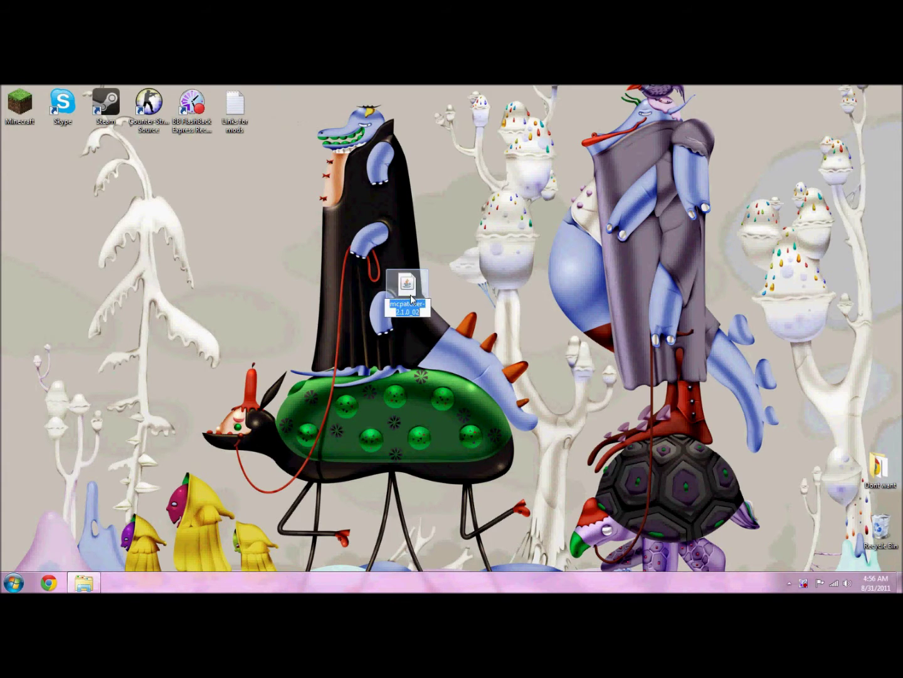
double_click(411, 291)
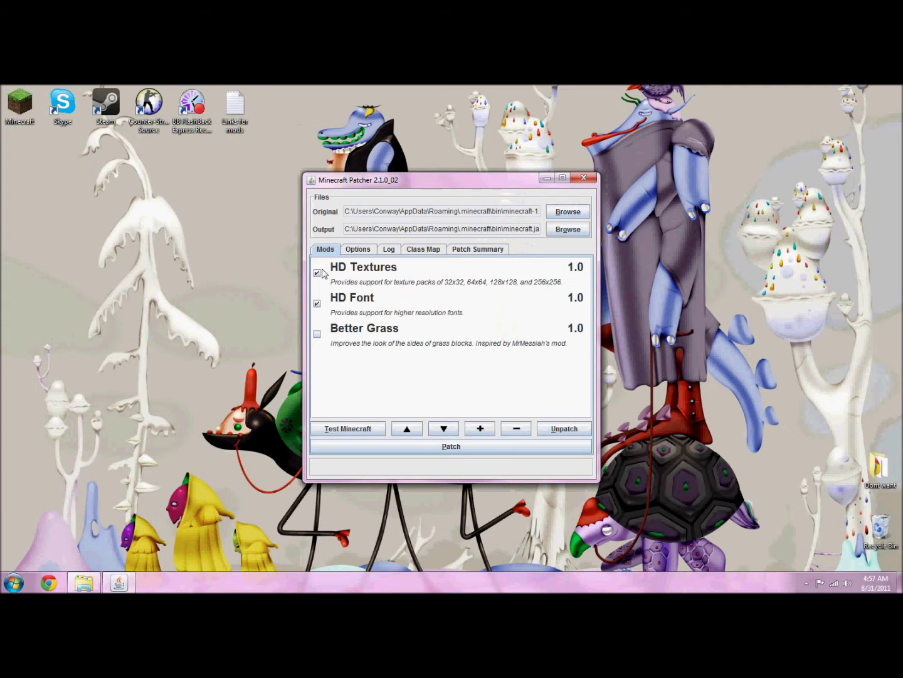
Apply the HD Textures and HD Font patch to minecraft.jar, then close MCPatcher
left_click(449, 451)
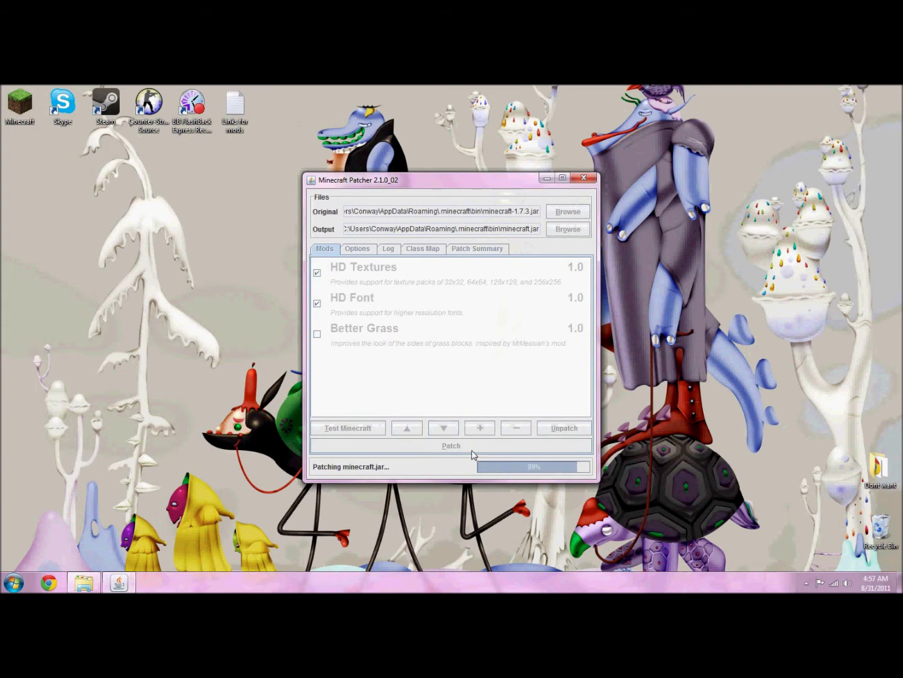
left_click(585, 179)
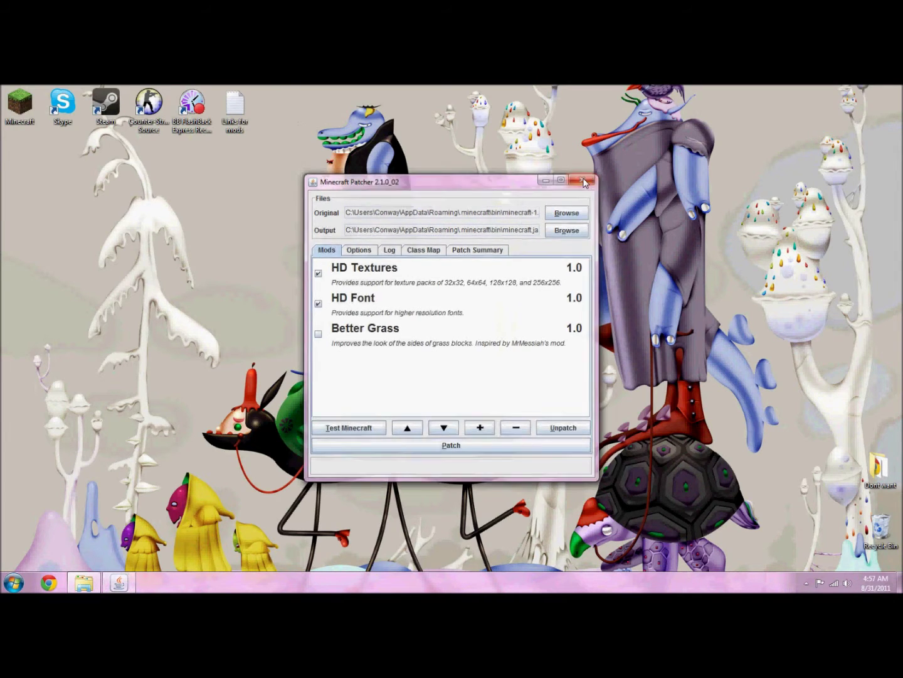
Bring up the Downloads folder and search the Start menu for the app data folder
left_click(84, 583)
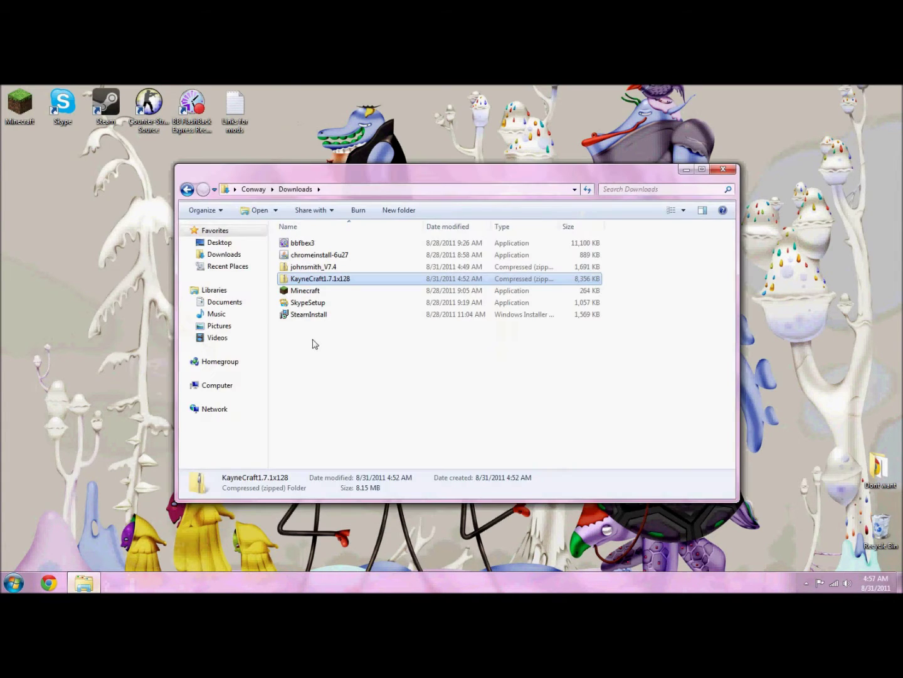
left_click(313, 267)
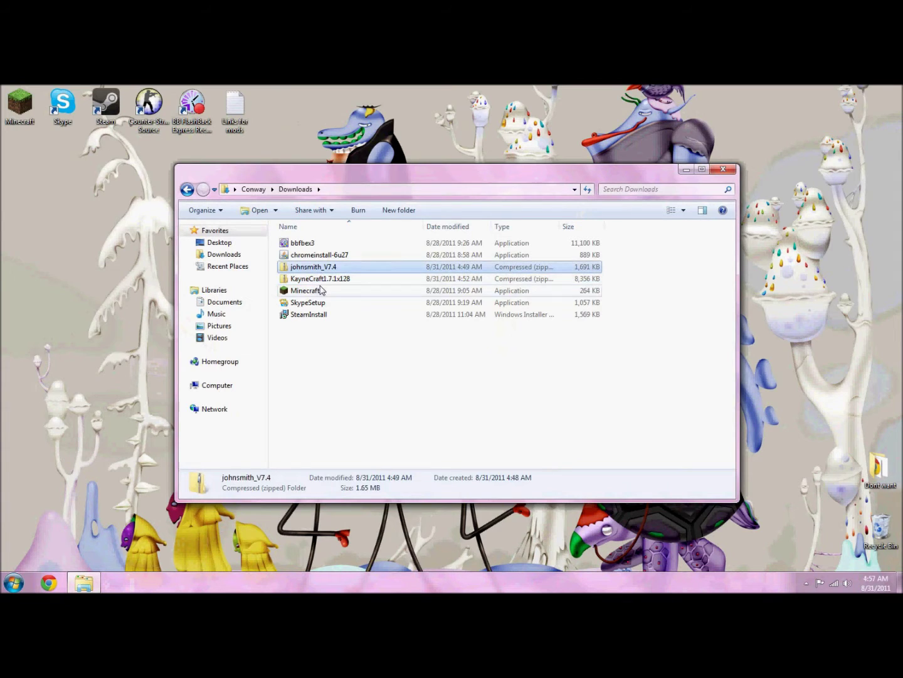
left_click(314, 266)
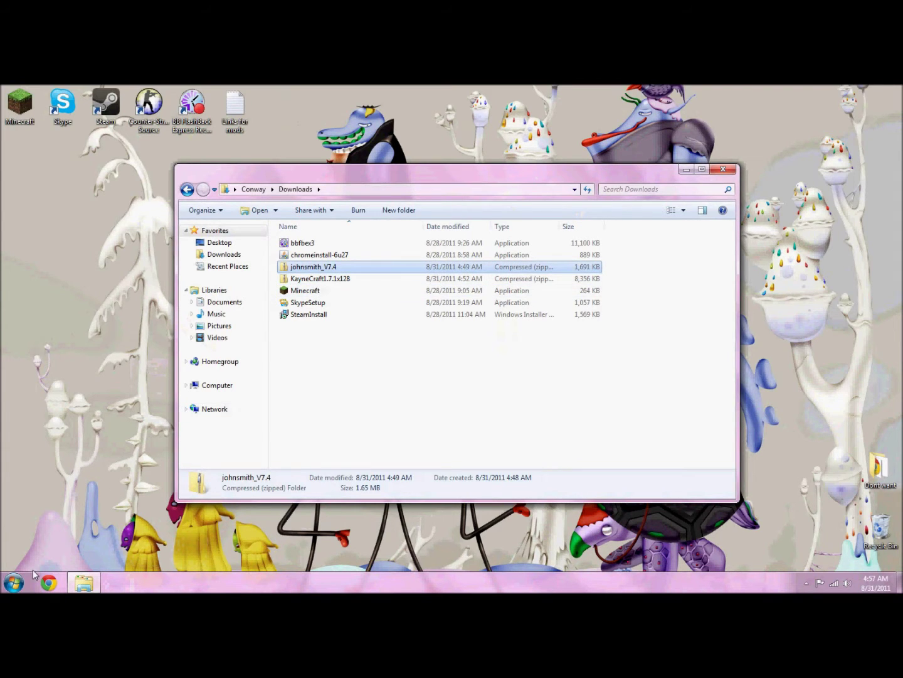
left_click(12, 583)
left_click(42, 553)
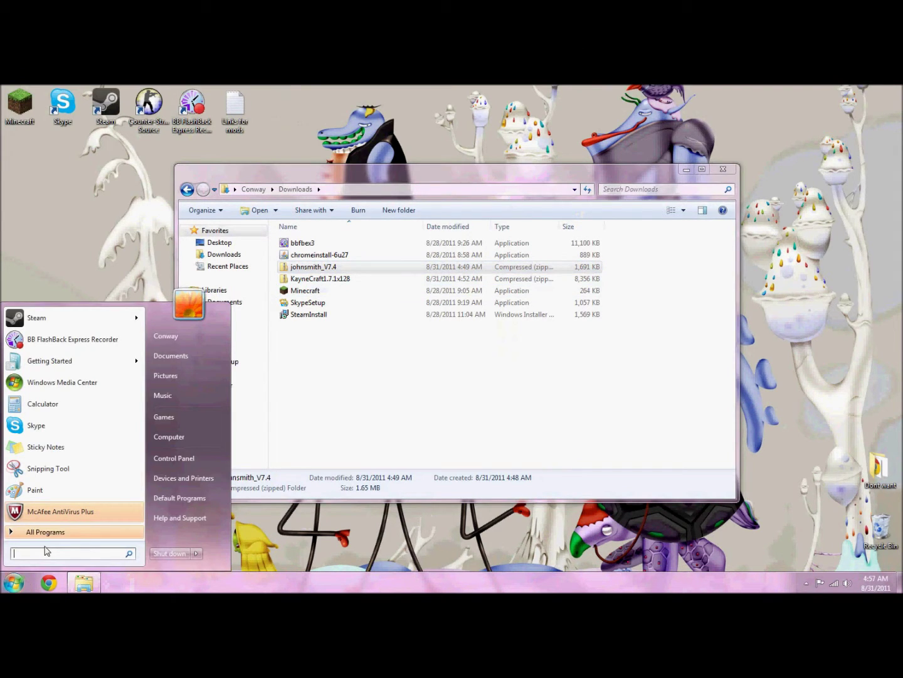
type("%apdsa")
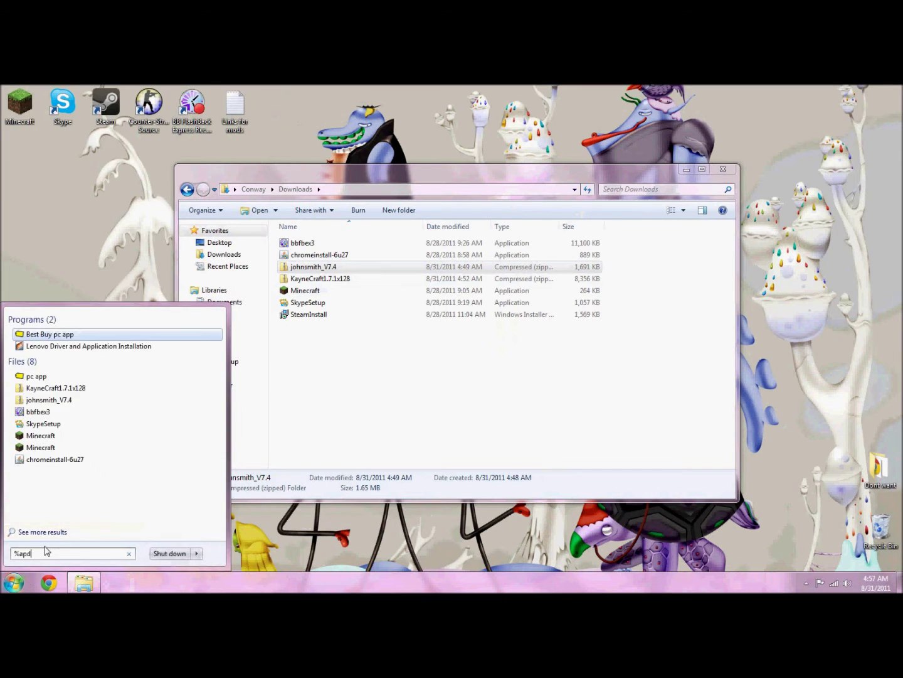
key("BackSpace")
key("BackSpace")
type("d")
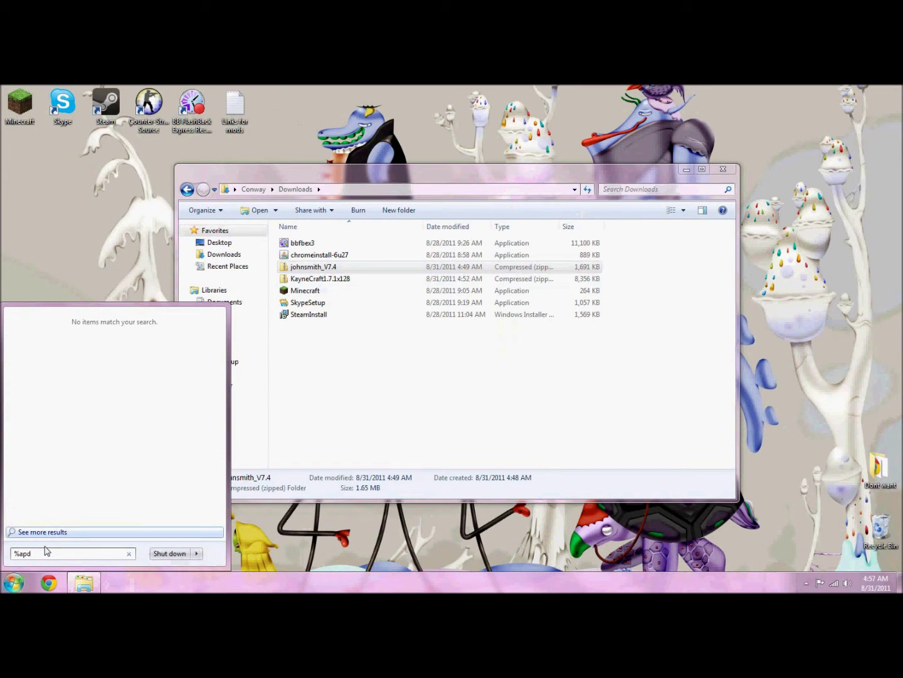
key("BackSpace")
type("s")
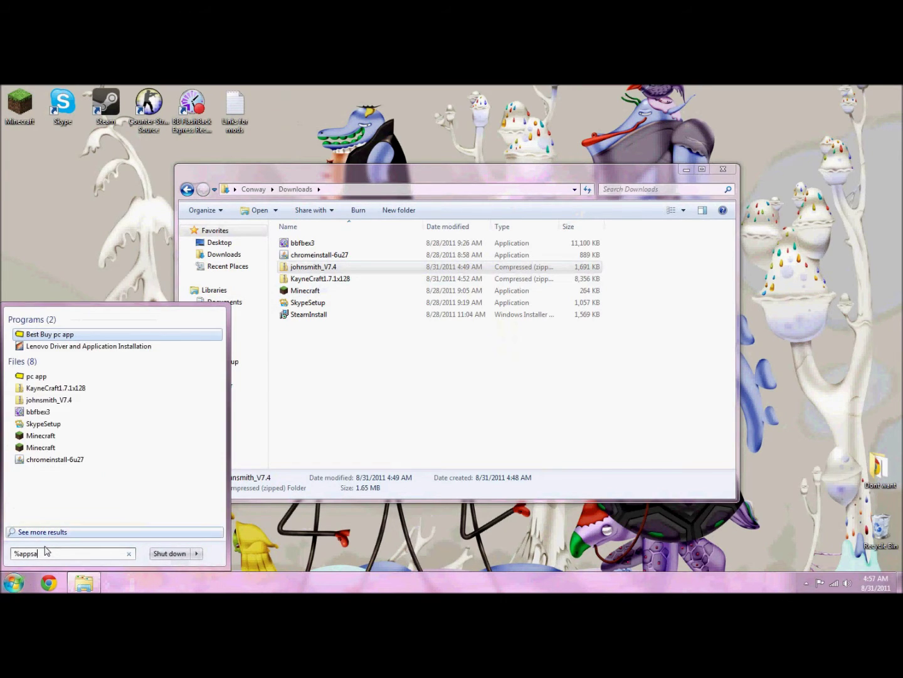
key("BackSpace")
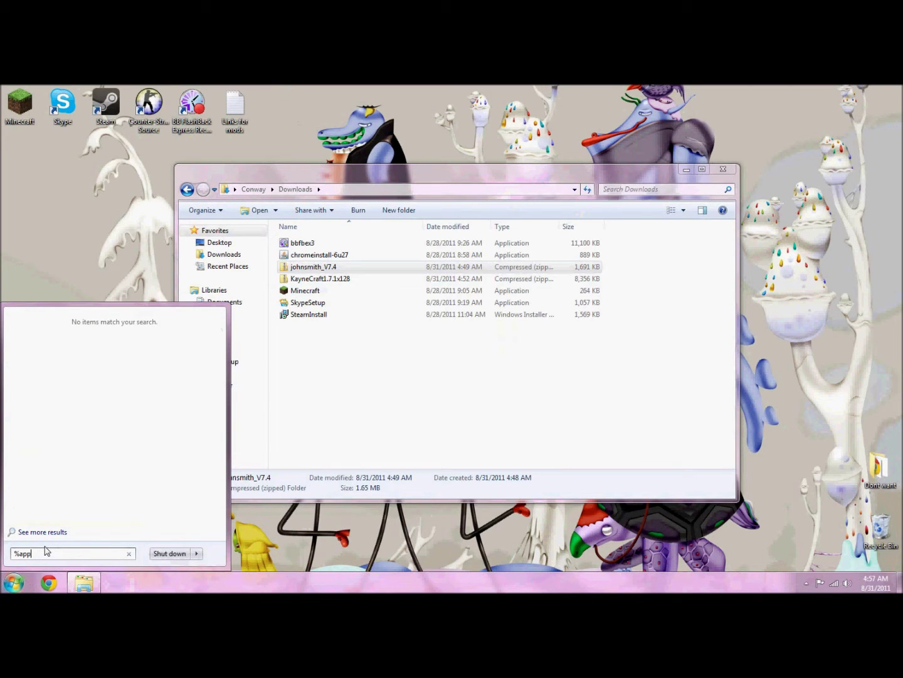
type("data")
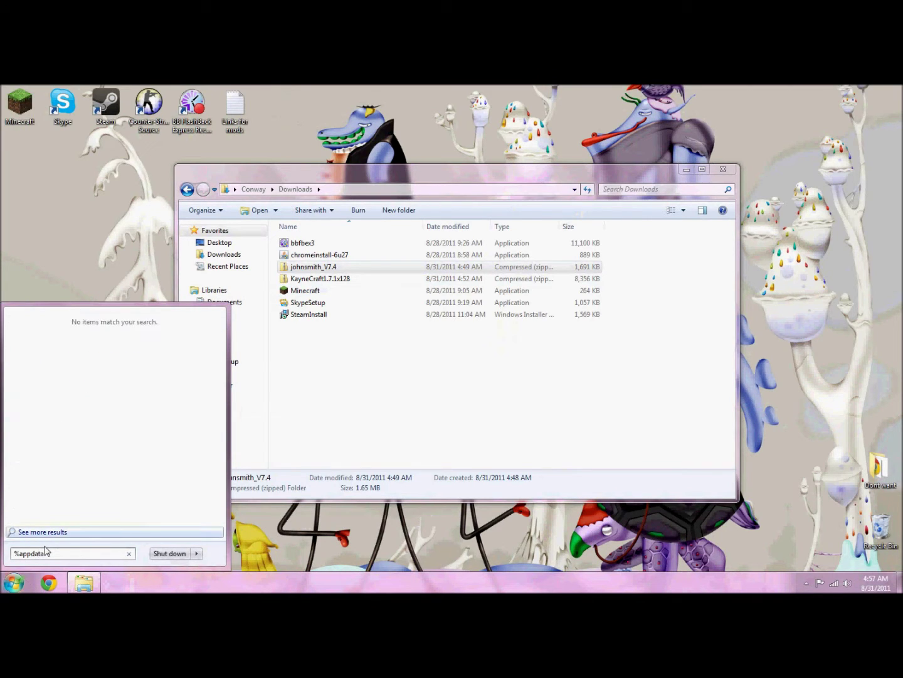
type("%")
Open the texturepacks folder inside Roaming\.minecraft
left_click(36, 318)
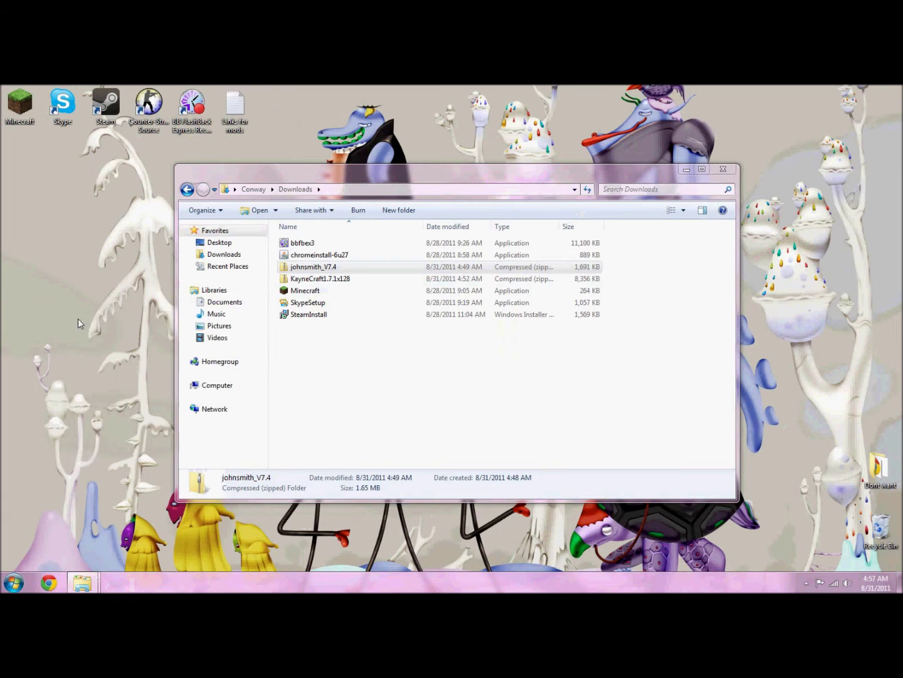
left_click(316, 258)
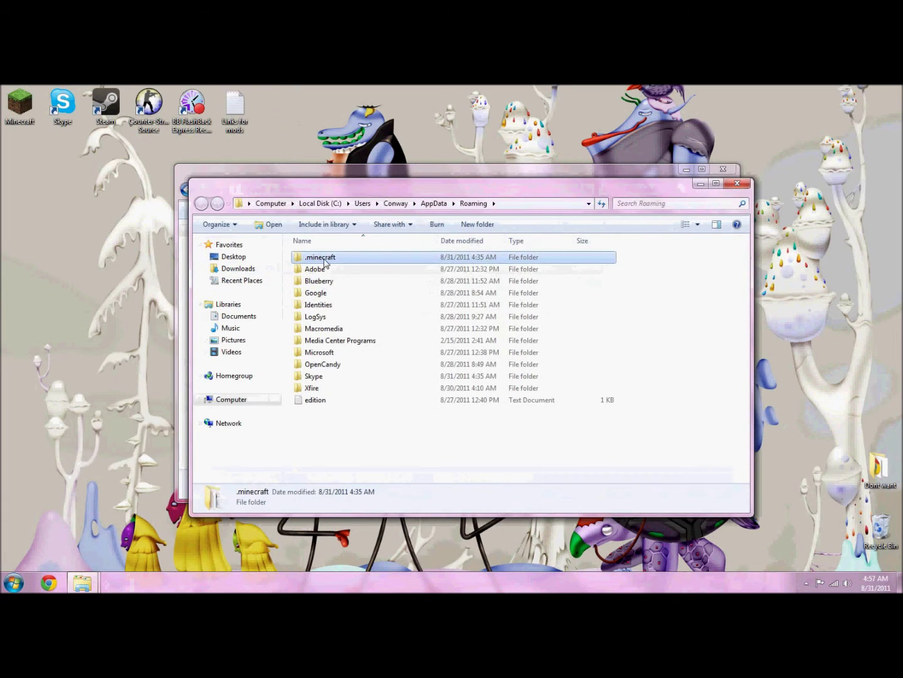
double_click(326, 259)
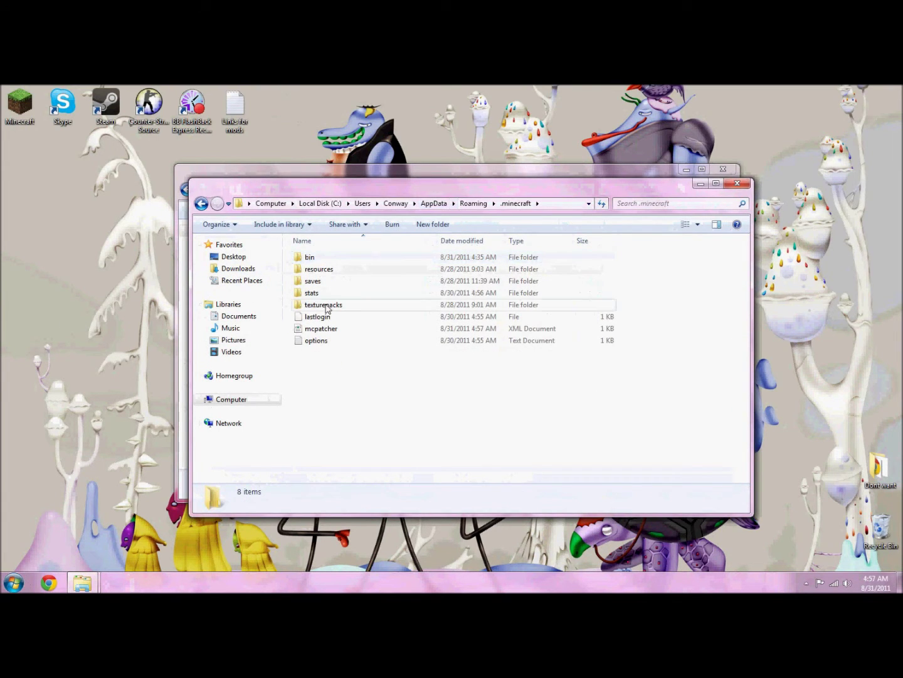
double_click(323, 306)
Move the johnsmith_V7.4 and KayneCraft1.7.1x128 zips into texturepacks, then close both windows
left_click_drag(380, 187, 423, 353)
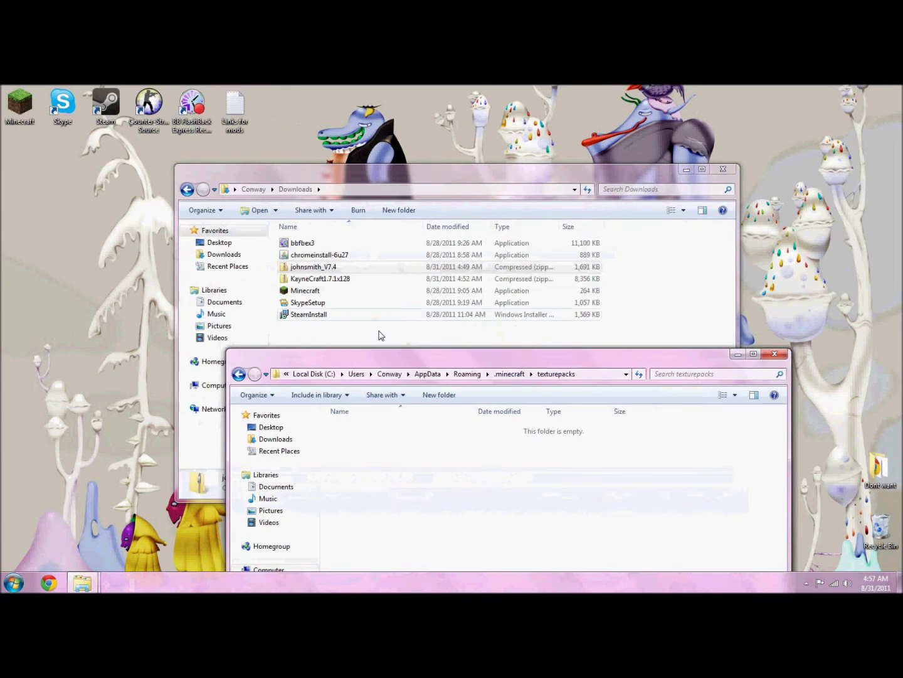
left_click(367, 304)
left_click_drag(314, 267, 480, 508)
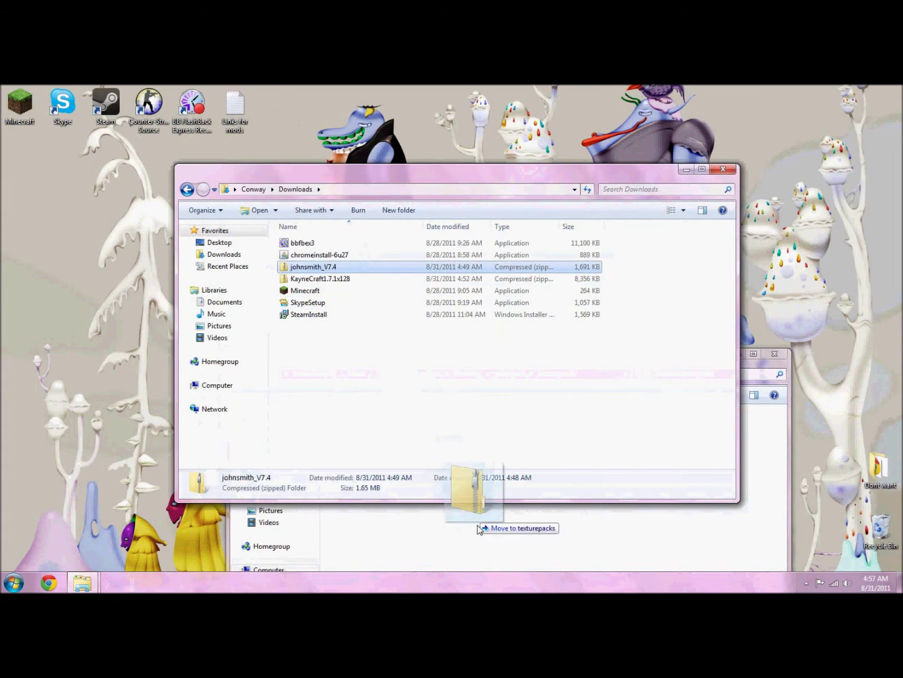
left_click_drag(319, 266, 452, 495)
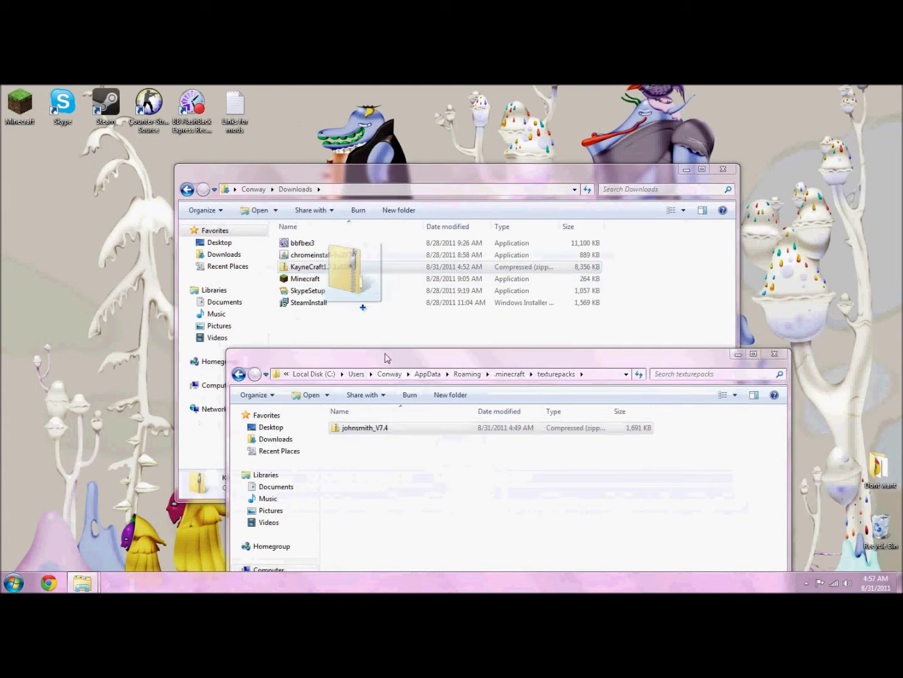
left_click(778, 356)
left_click(723, 170)
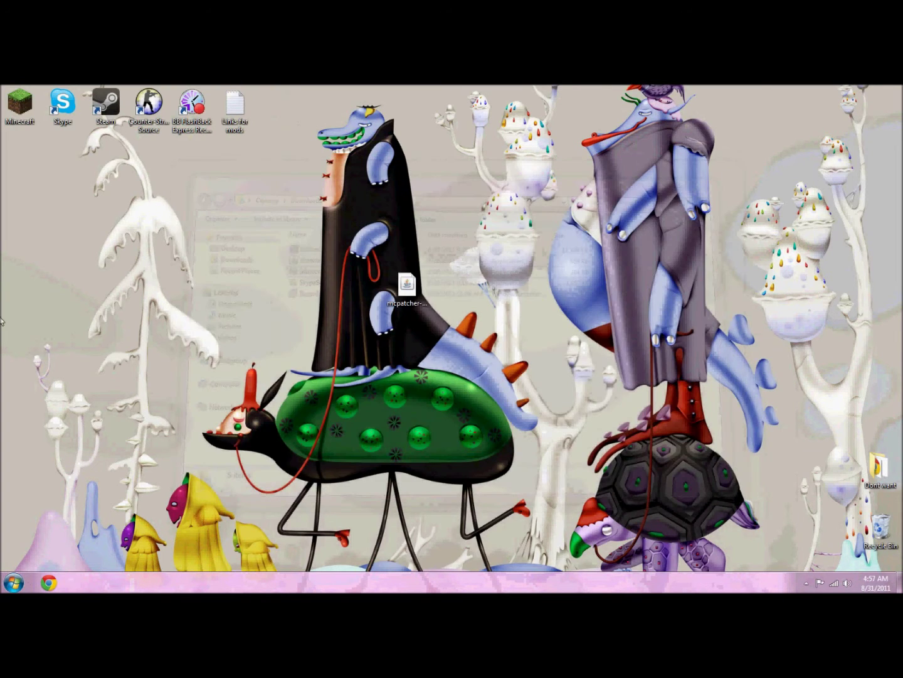
Launch Minecraft from the desktop shortcut and log in
left_click(22, 107)
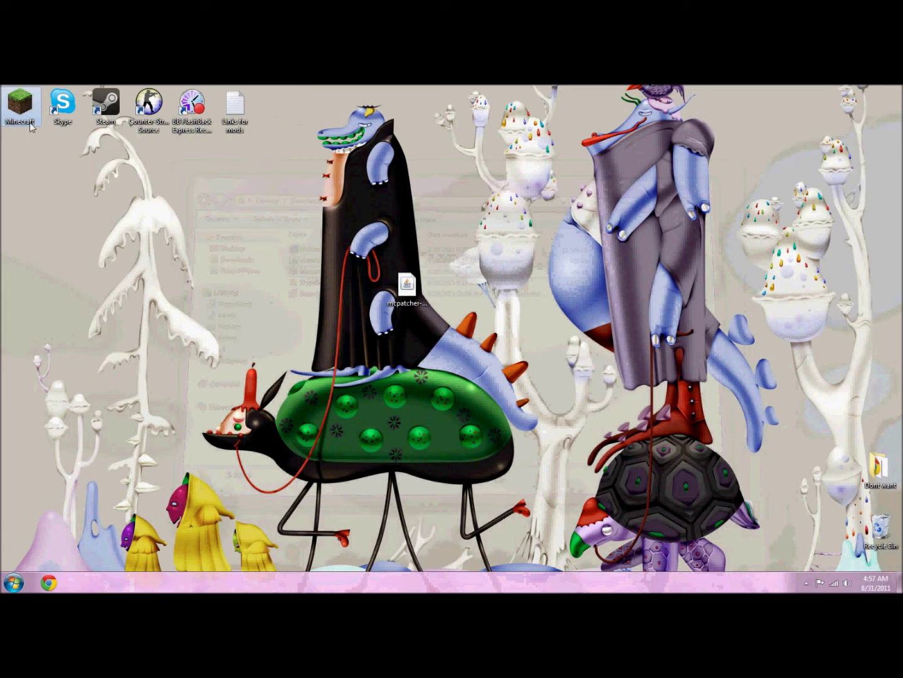
double_click(21, 108)
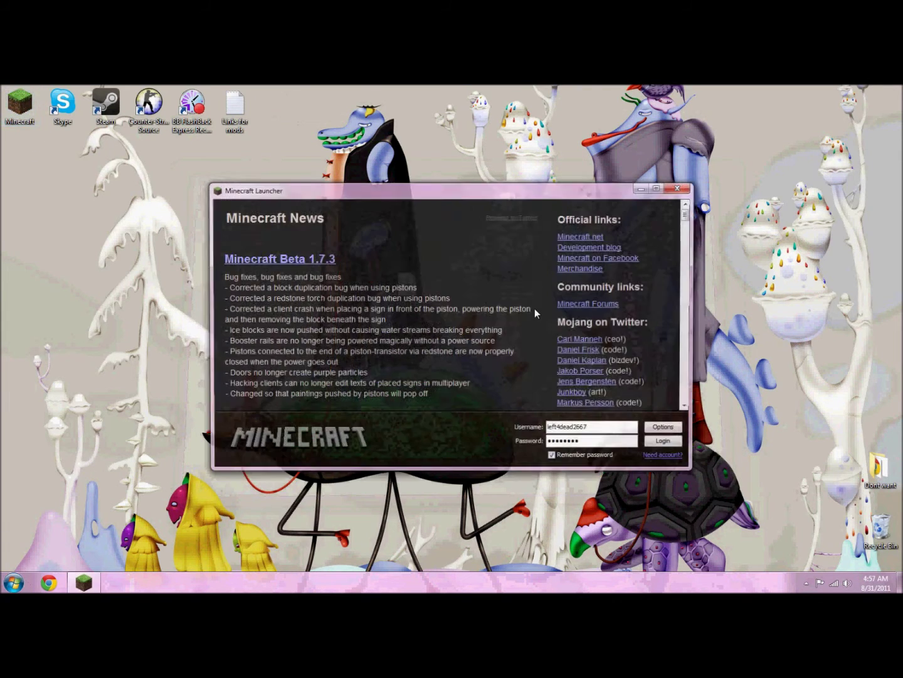
left_click(808, 583)
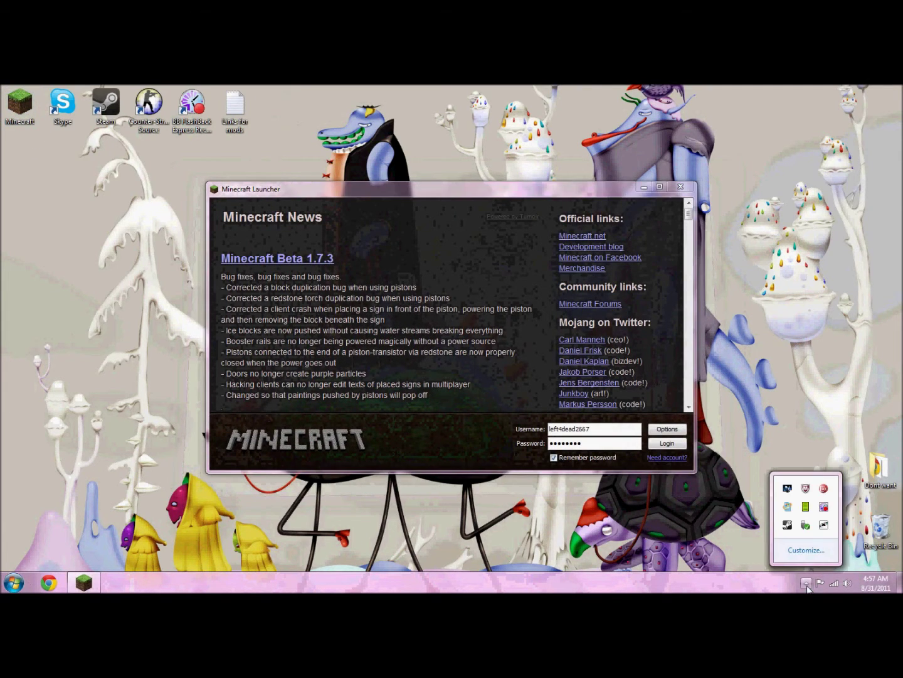
mouse_move(823, 506)
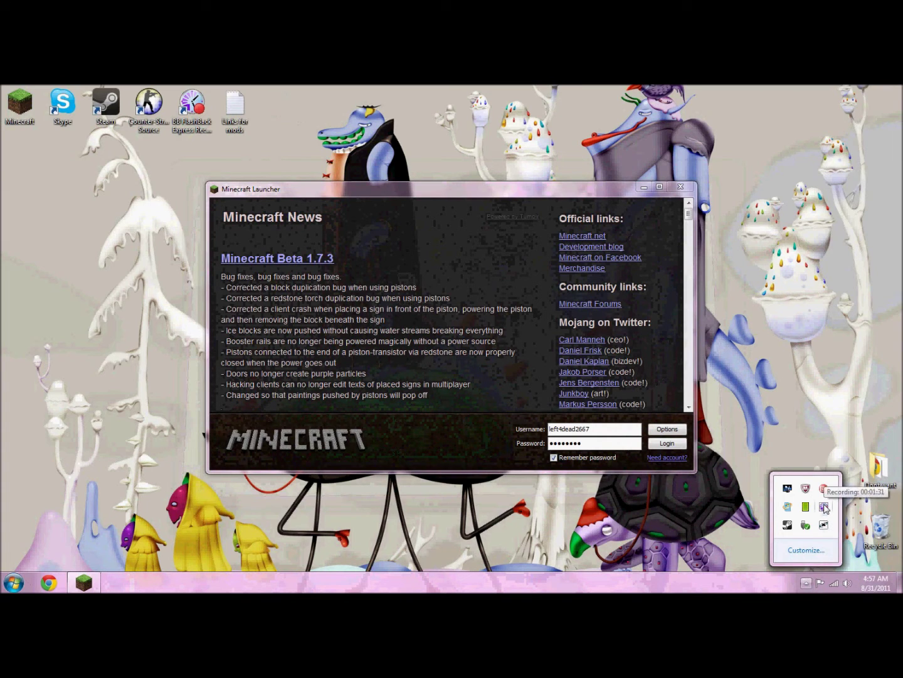
right_click(825, 509)
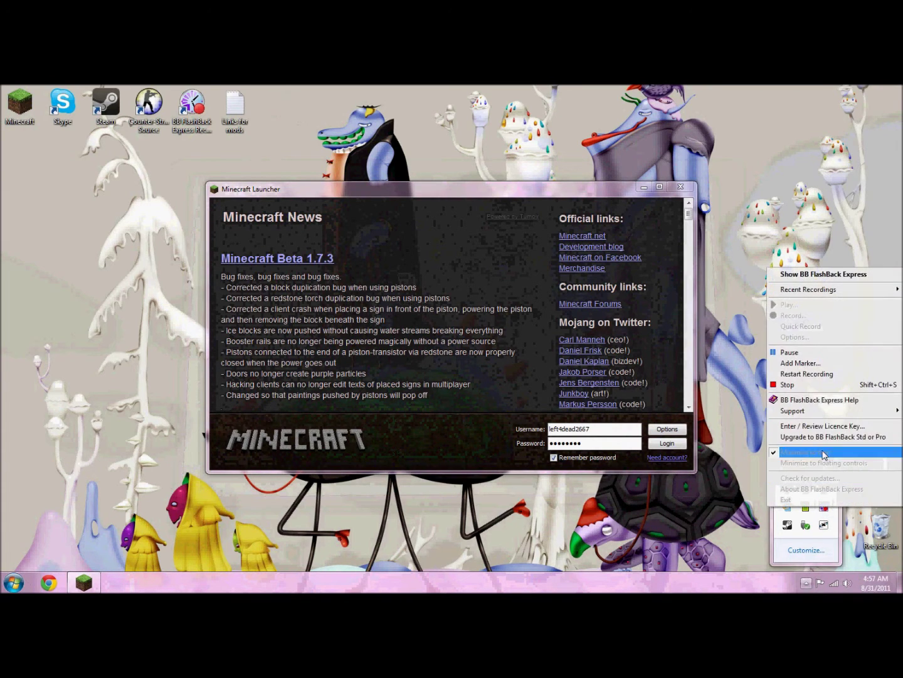
left_click(791, 352)
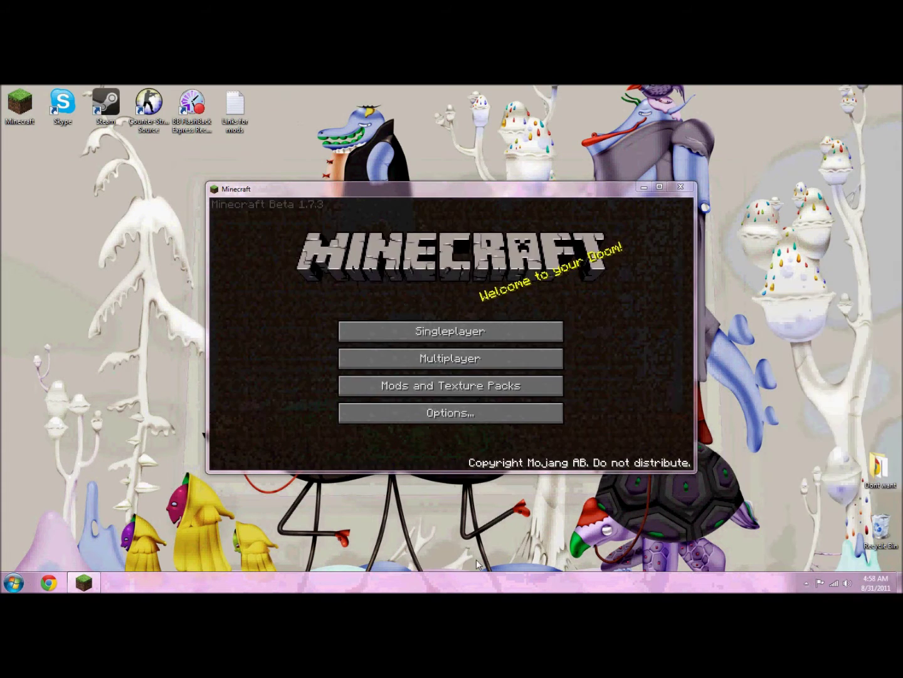
Select the johnsmith_V7.4 texture pack and load the Let's Play world
left_click(452, 386)
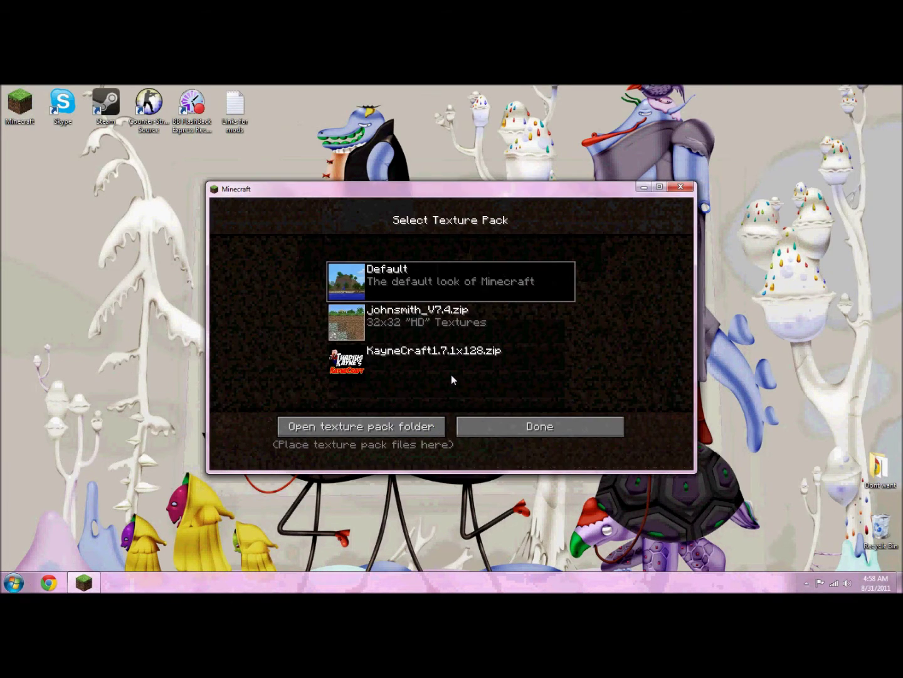
left_click(409, 321)
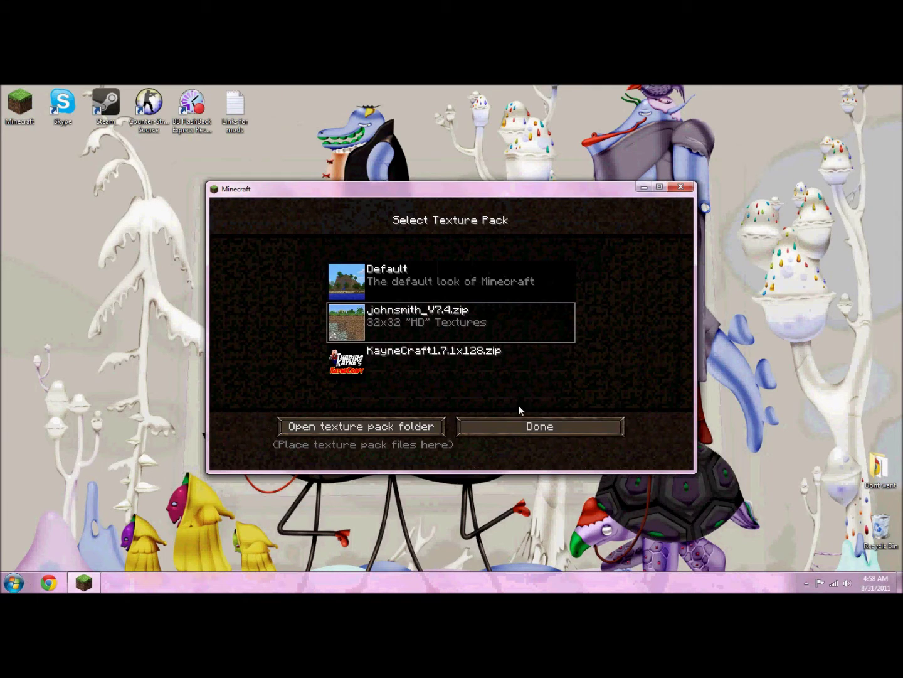
left_click(539, 426)
left_click(452, 331)
double_click(447, 323)
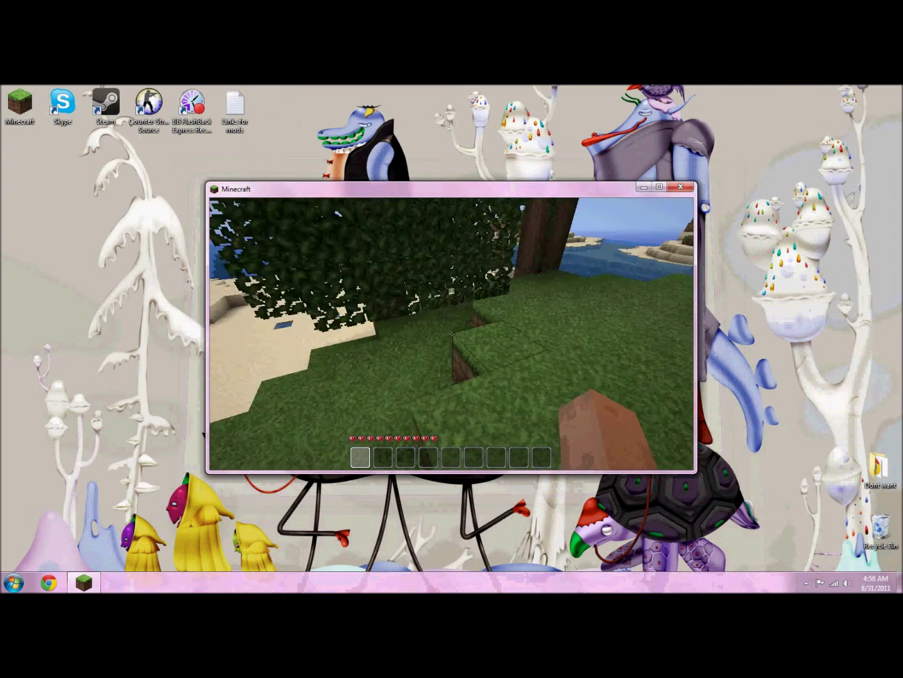
Save and quit to the title screen, then make KayneCraft1.7.1x128 the active texture pack
key("Escape")
left_click(424, 400)
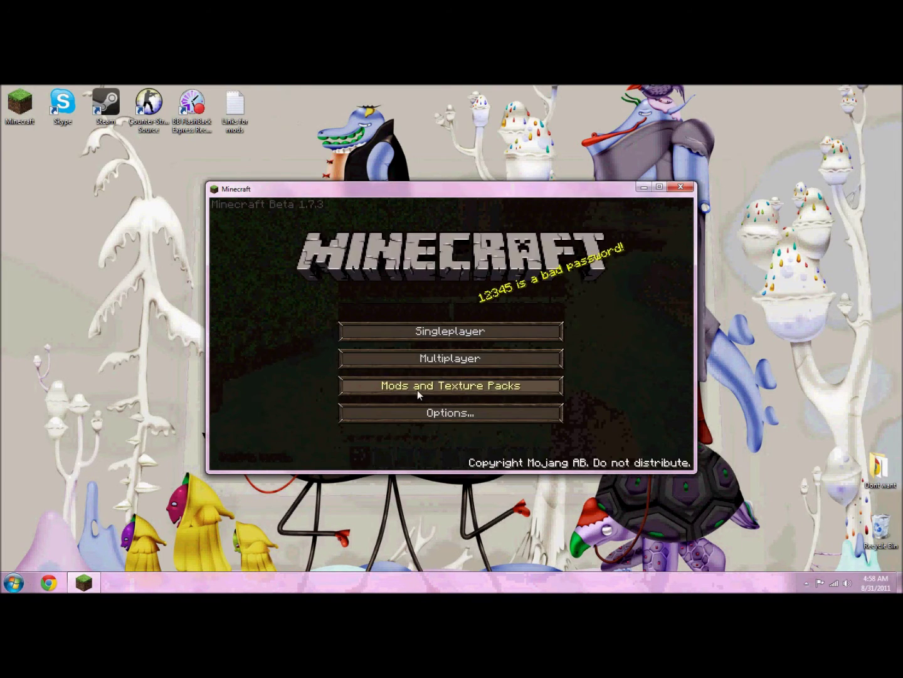
left_click(418, 385)
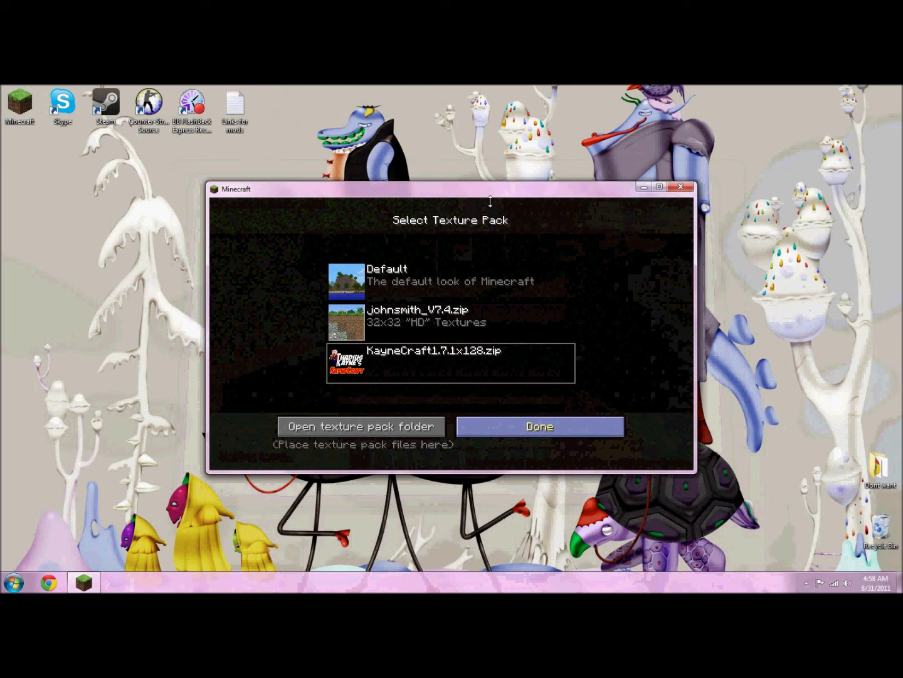
key("Escape")
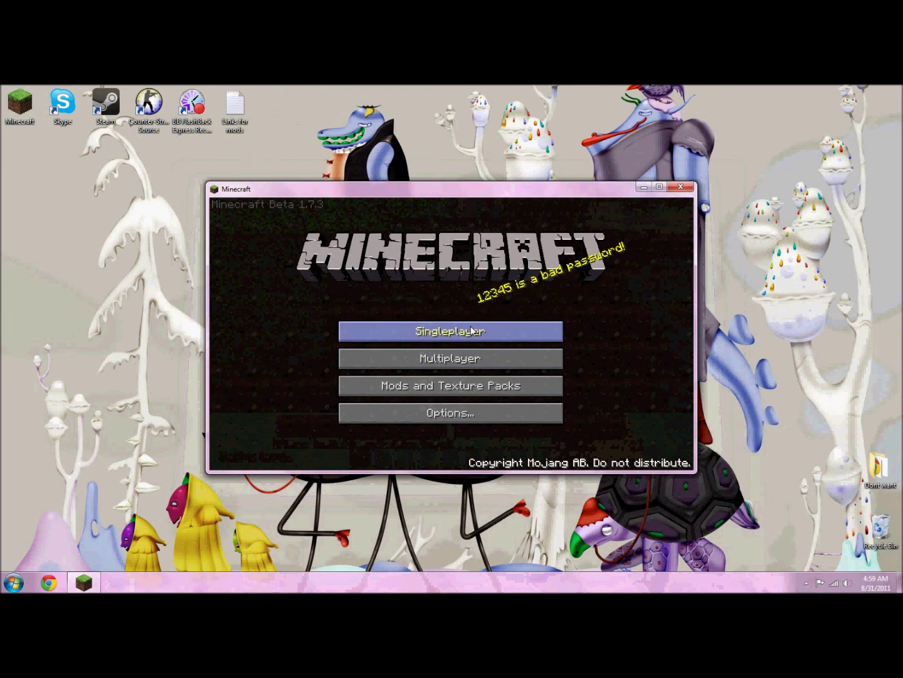
left_click(450, 331)
Load the Let's Play world, break a tree log, then save and quit to the title screen
double_click(431, 313)
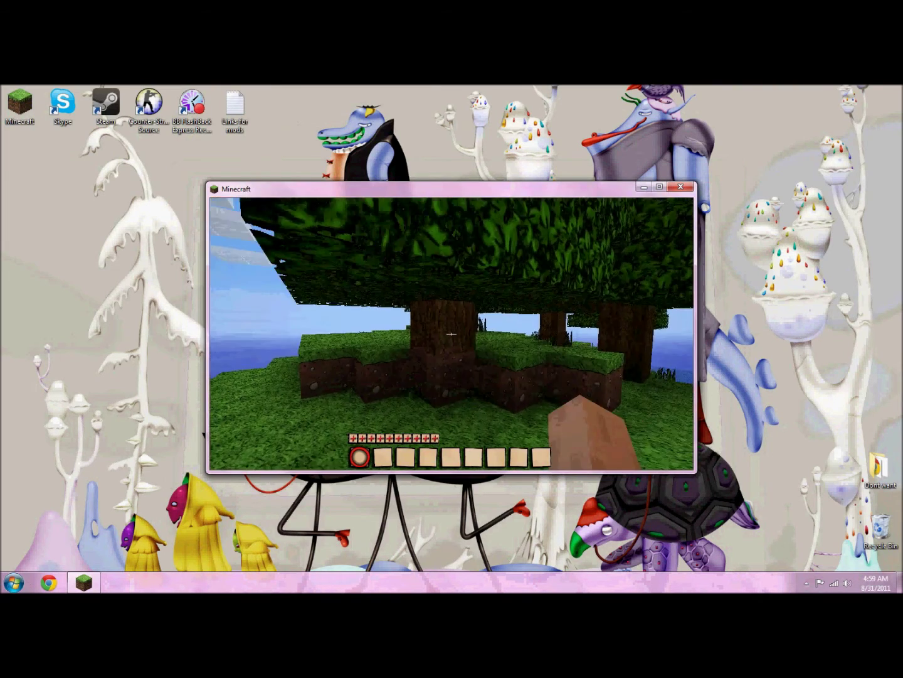
left_click_drag(452, 332, 452, 334)
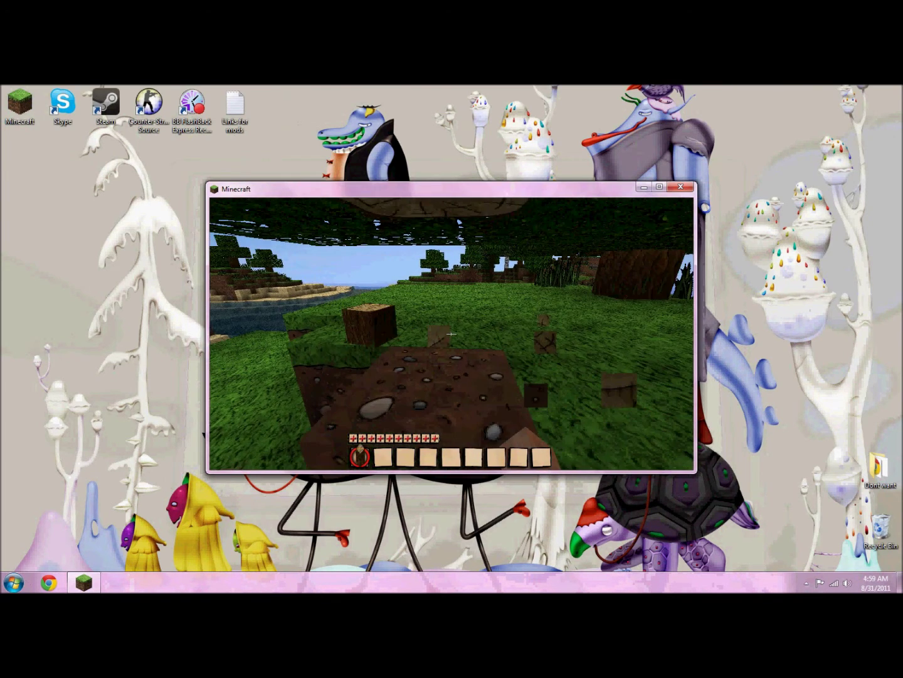
left_click_drag(452, 334, 452, 333)
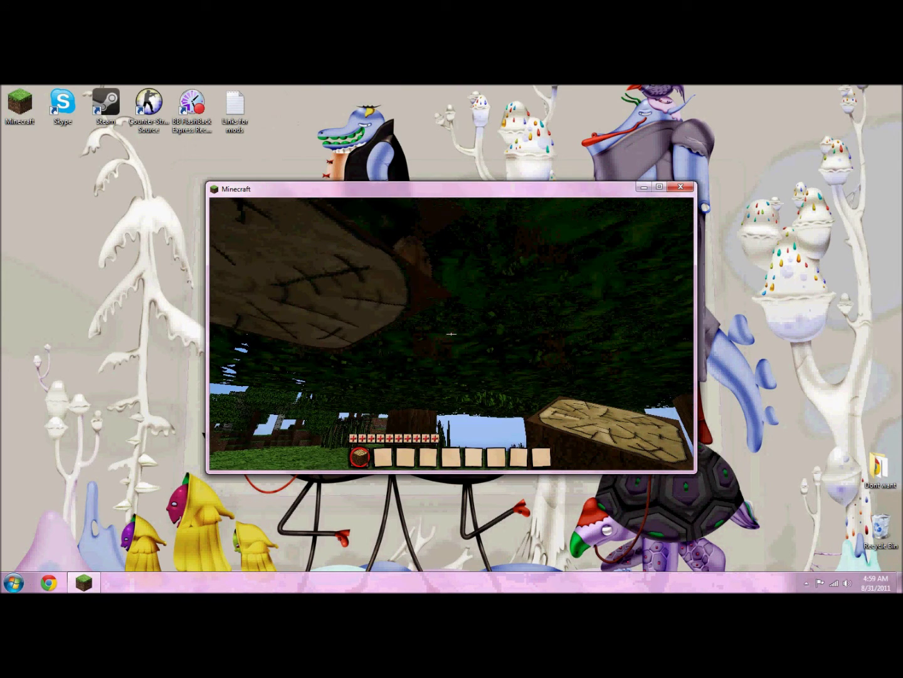
key("Escape")
left_click(446, 396)
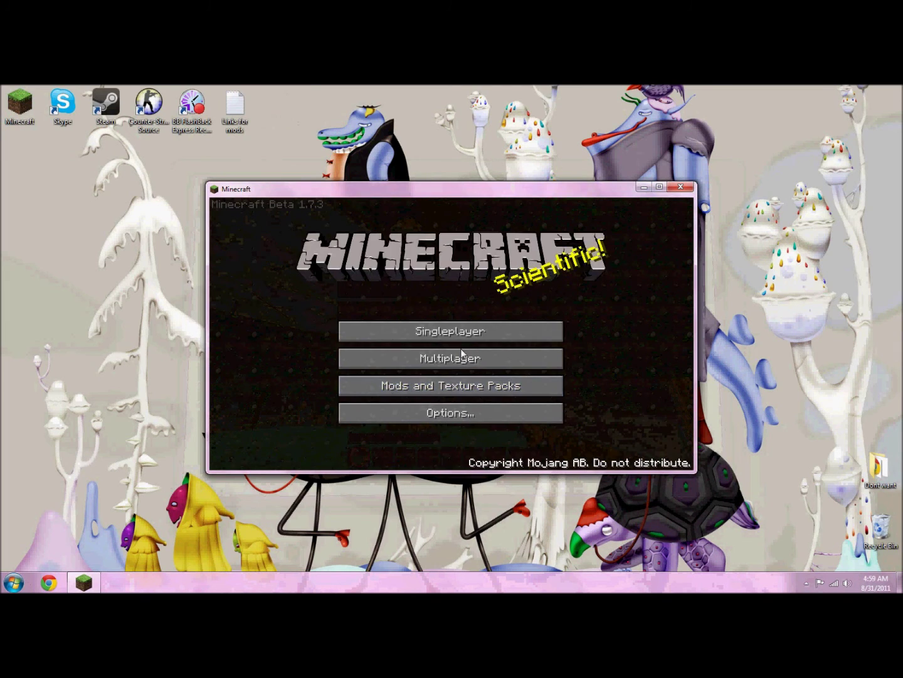